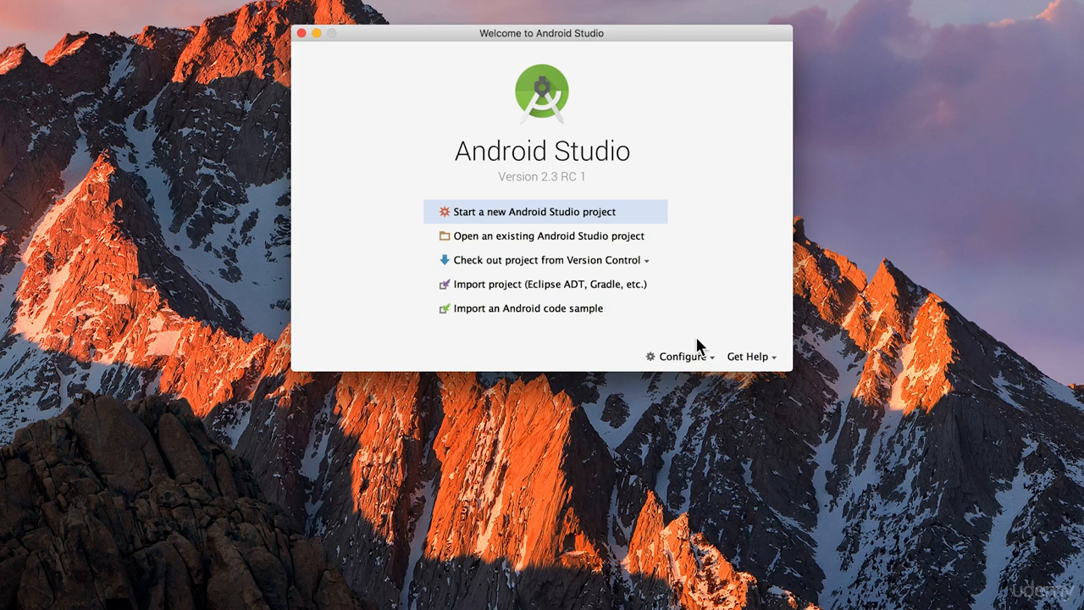
# Step: Open the SDK Manager, enlarge its window and show the package details of the SDK platforms
pyautogui.click(694, 359)
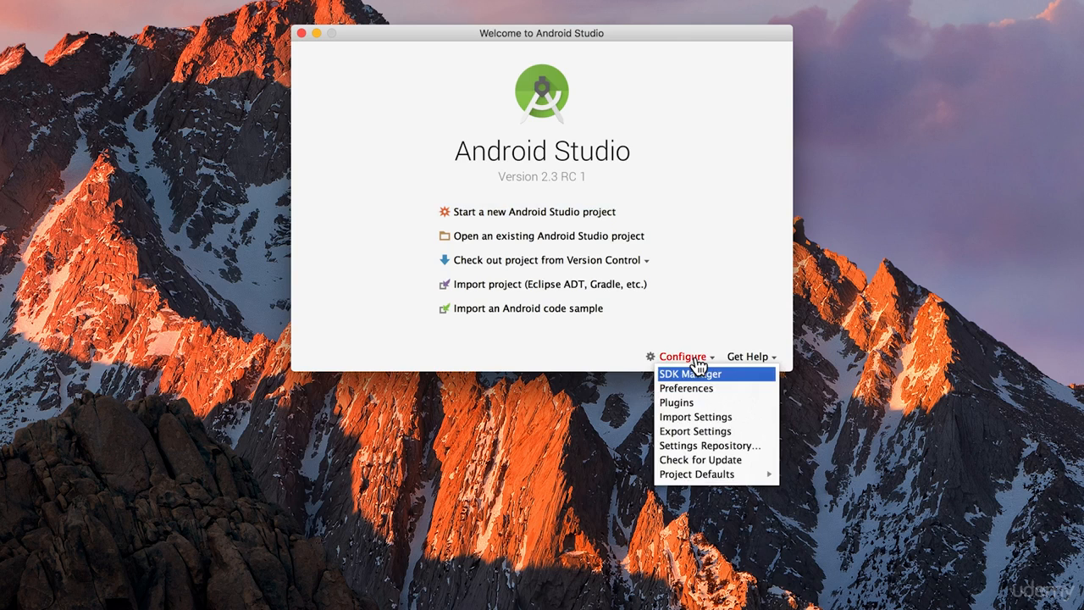
pyautogui.click(745, 383)
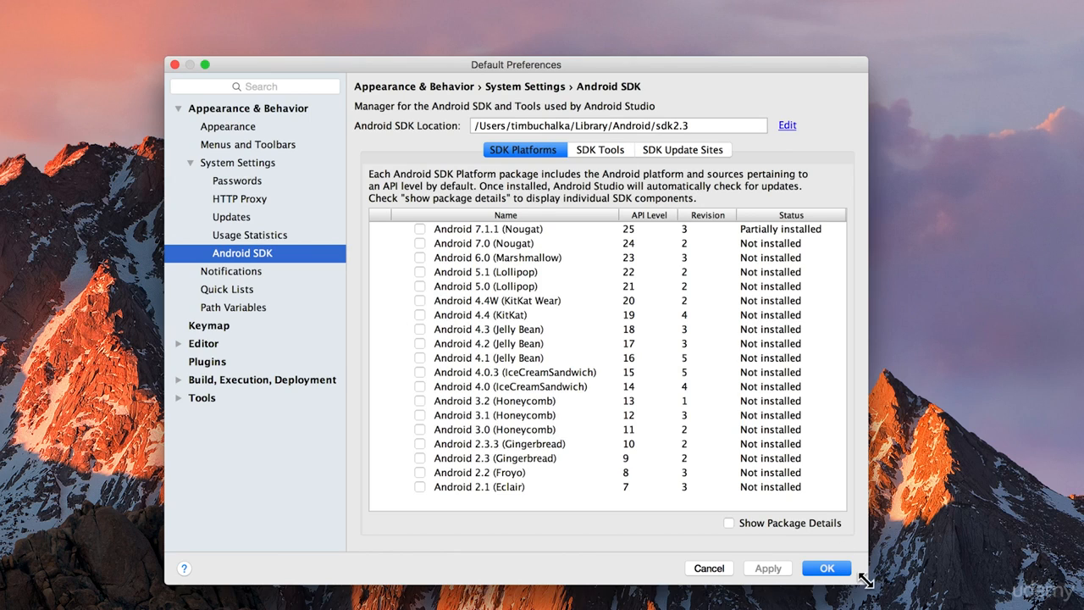
pyautogui.moveTo(875, 582); pyautogui.dragTo(1021, 599)
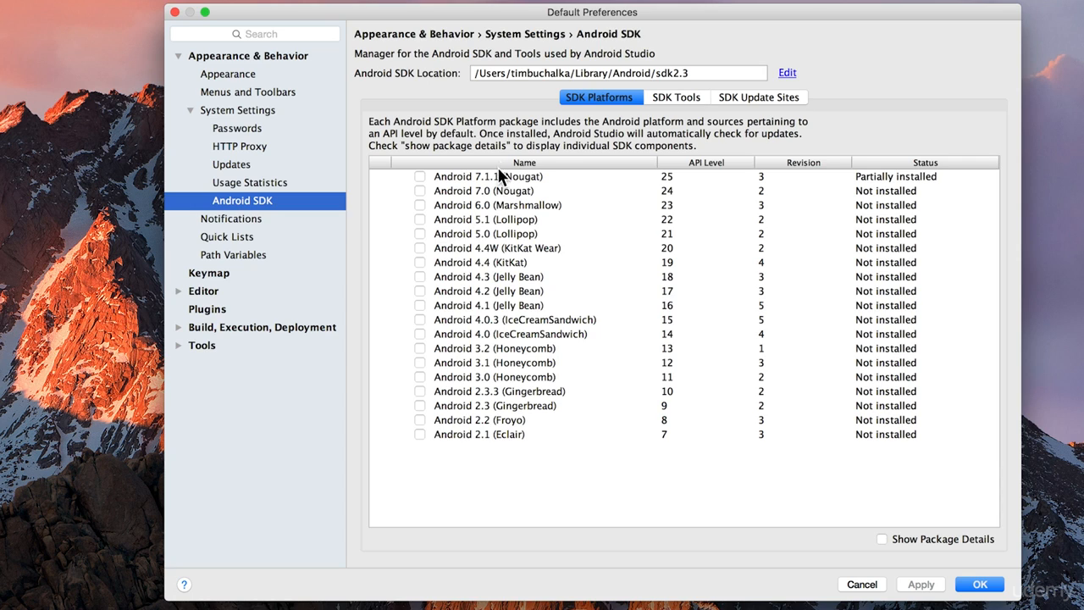
pyautogui.click(881, 539)
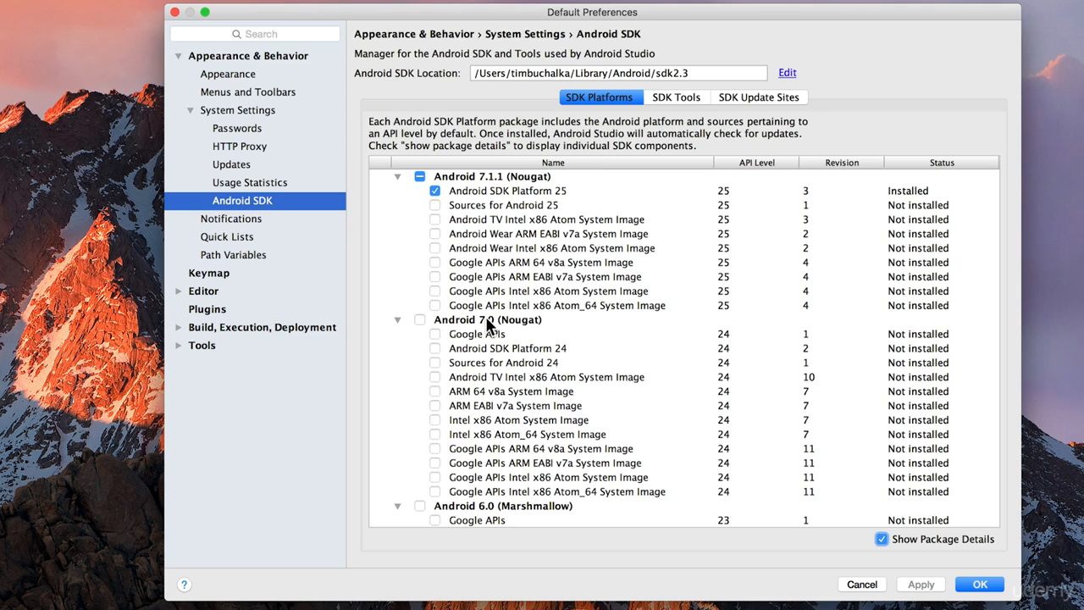
# Step: Mark Sources for Android 25 and the API 25 Google APIs Intel x86 Atom System Image for installation, keeping Android SDK Platform 25 selected
pyautogui.click(486, 202)
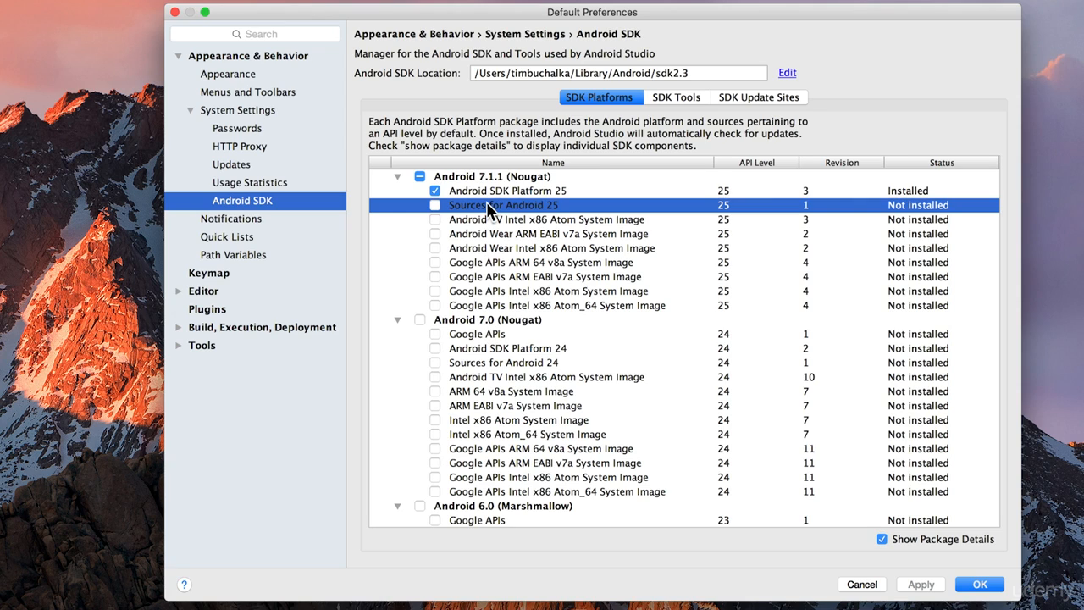
pyautogui.click(511, 365)
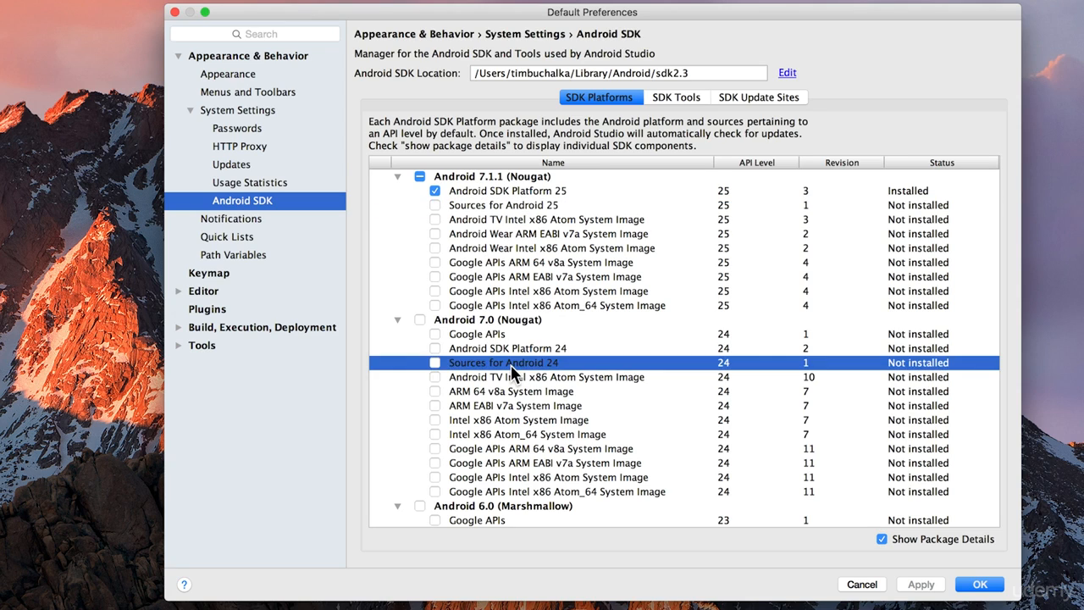
pyautogui.click(493, 204)
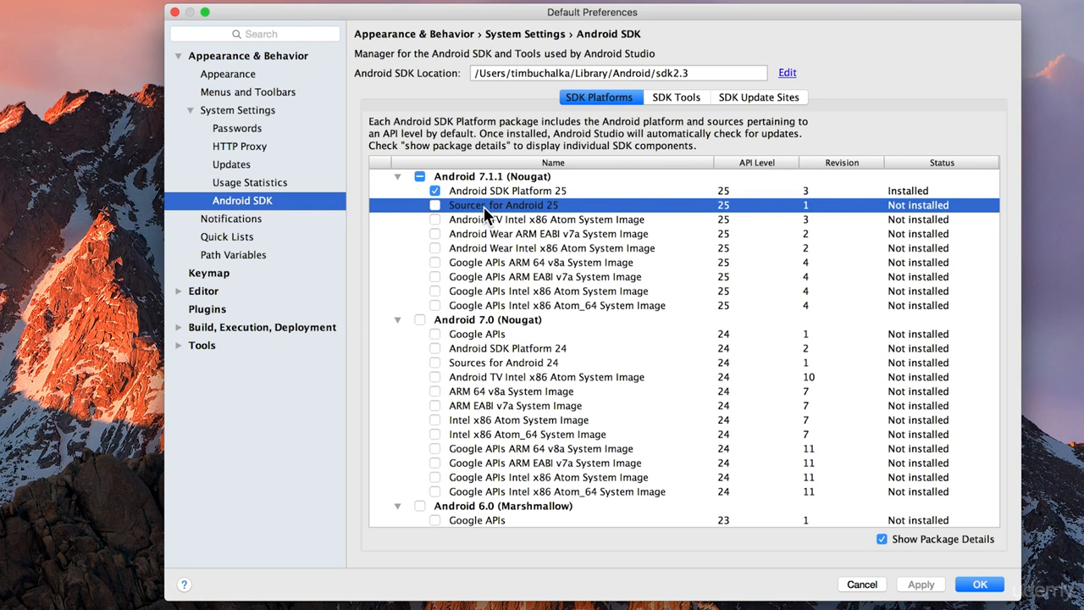
pyautogui.click(434, 206)
pyautogui.click(436, 192)
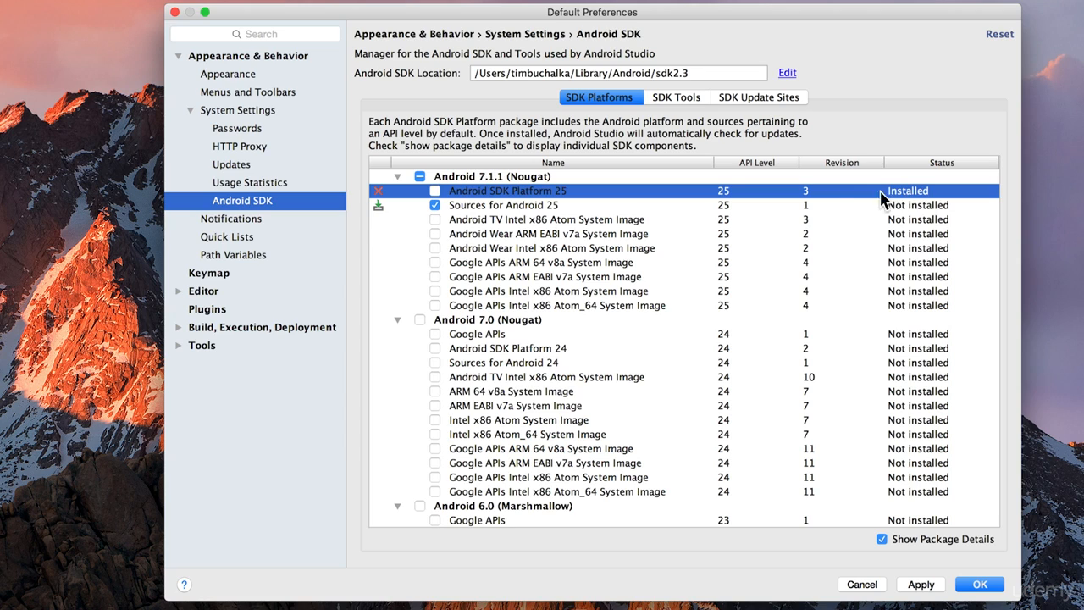
pyautogui.click(435, 191)
pyautogui.scroll(-2, 505, 264)
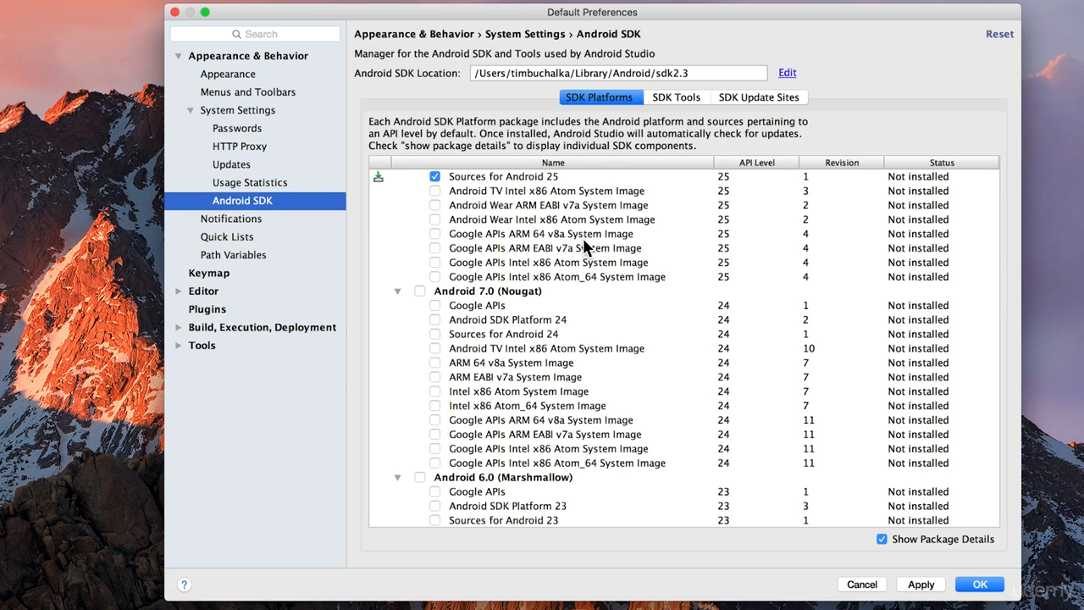
pyautogui.click(434, 262)
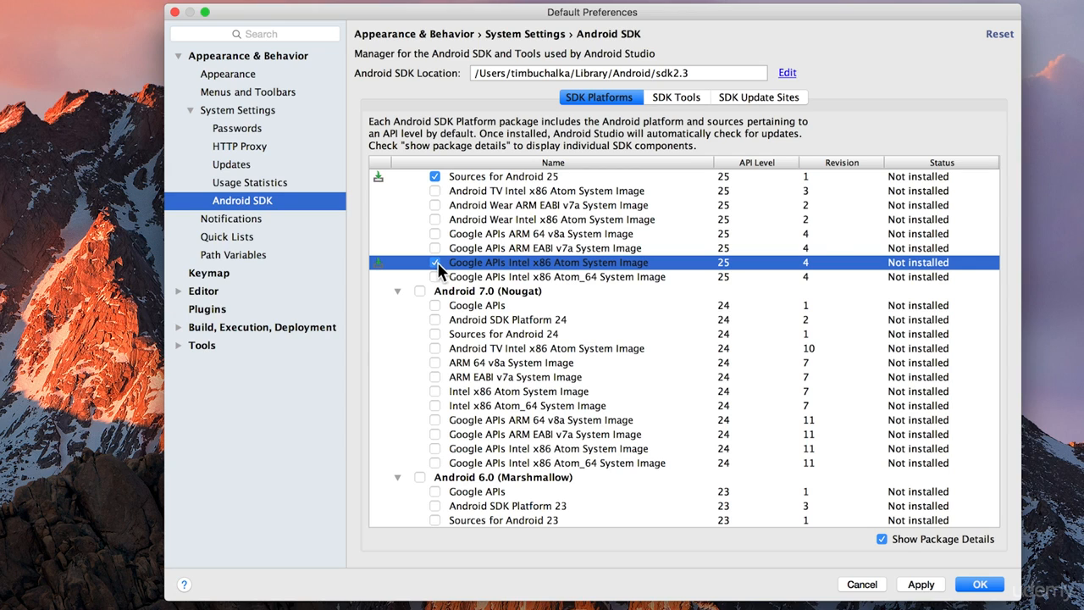
# Step: Examine the ARM and Intel system images offered under Android 7.1.1 and Android 7.0 (Nougat)
pyautogui.click(582, 247)
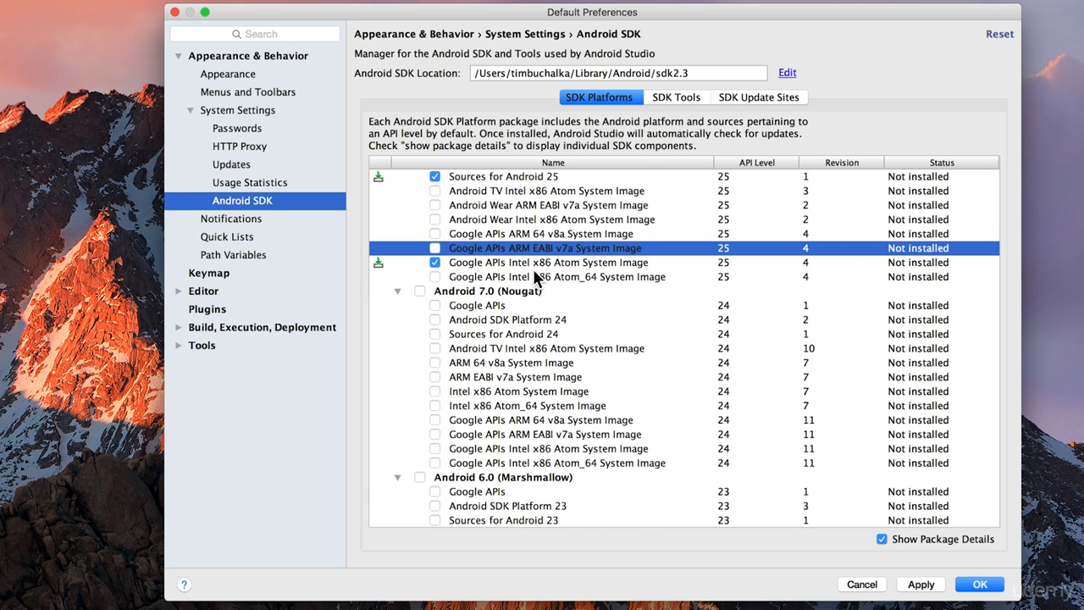
pyautogui.scroll(-5, 533, 269)
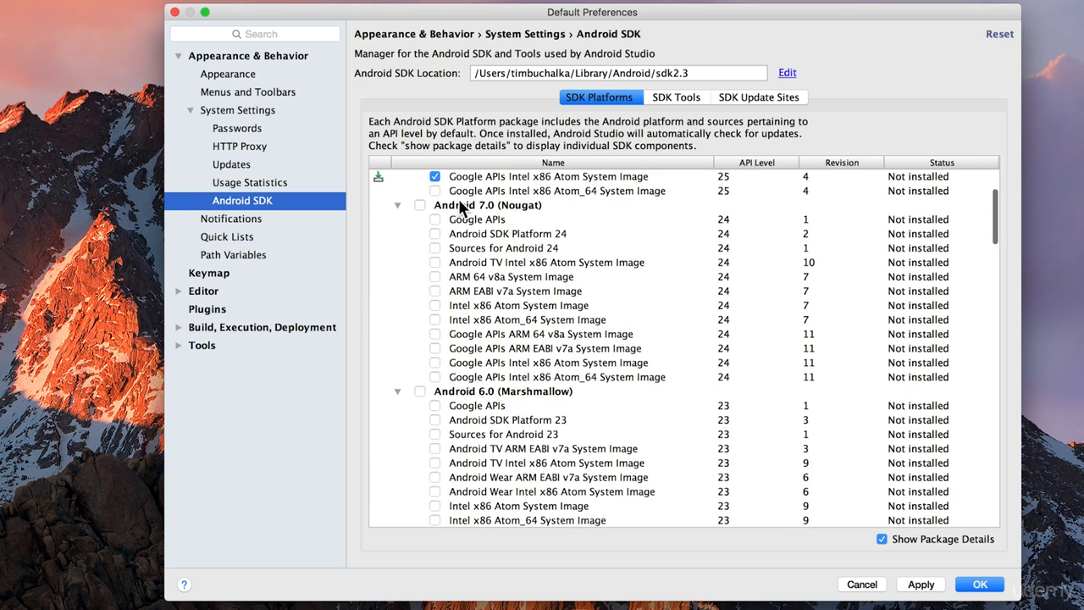
pyautogui.click(561, 291)
pyautogui.click(562, 275)
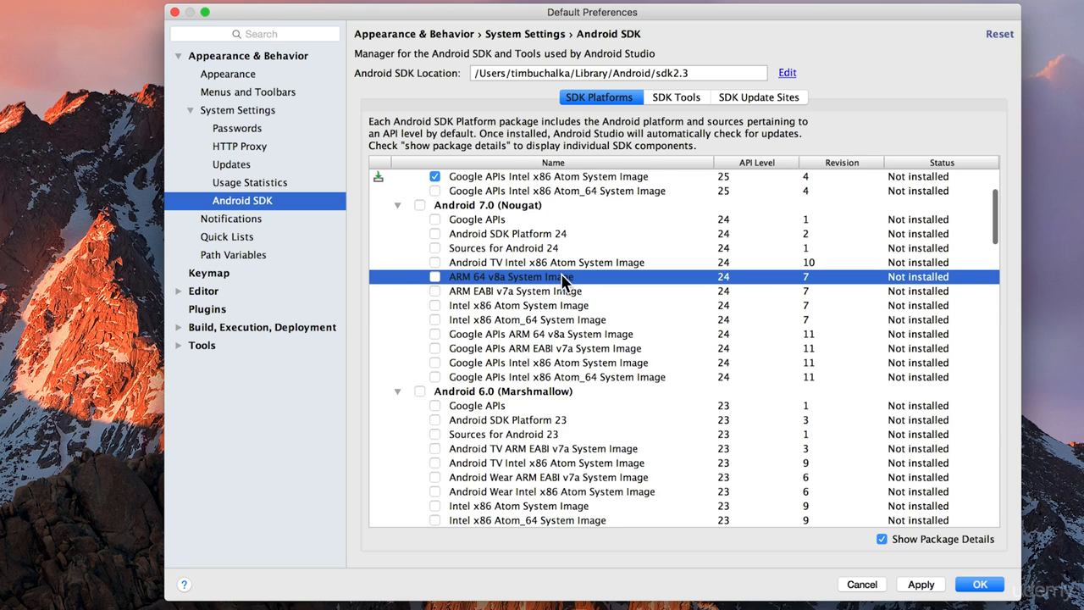
pyautogui.click(498, 320)
pyautogui.click(503, 305)
pyautogui.click(506, 291)
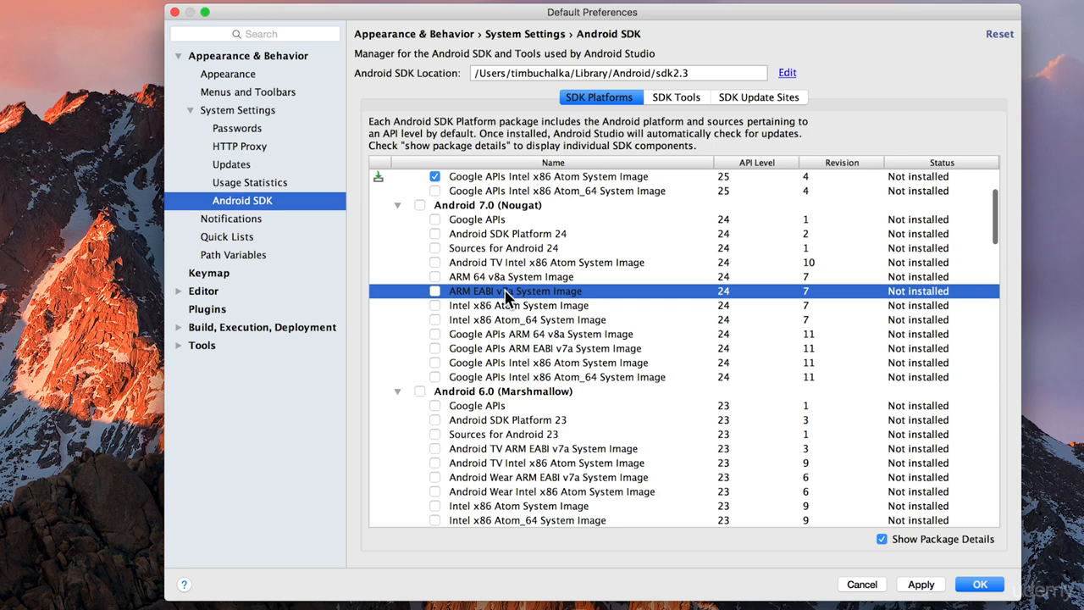
pyautogui.scroll(3, 508, 288)
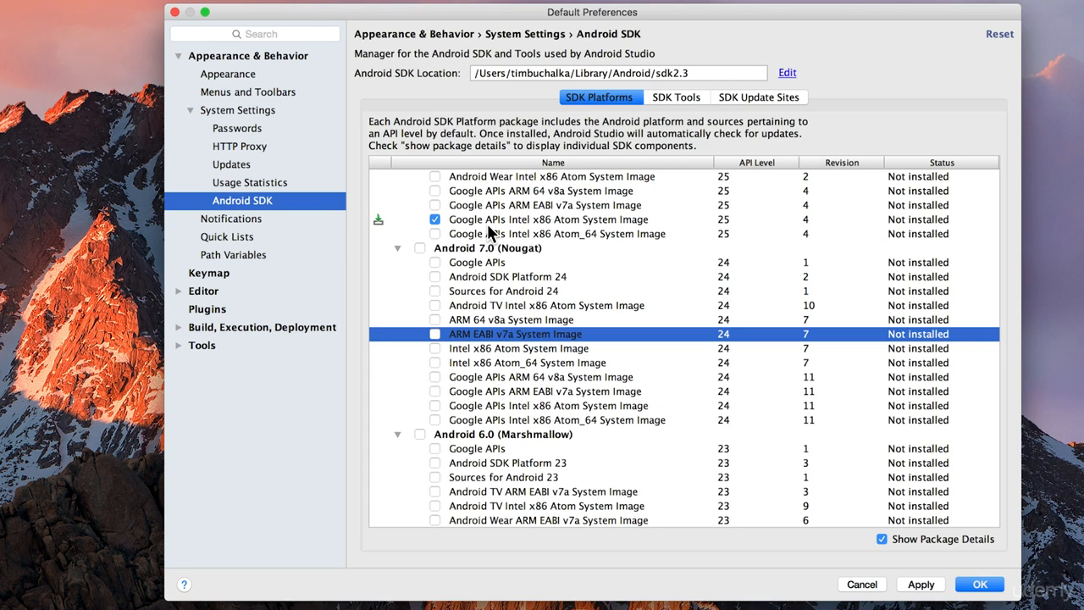
pyautogui.scroll(3, 487, 224)
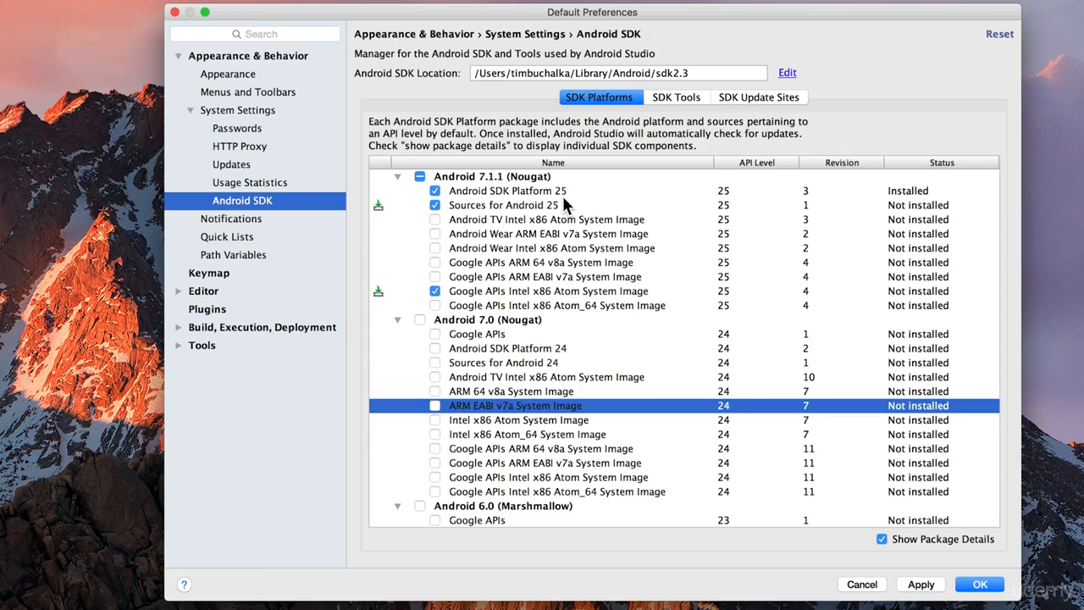
# Step: Under Android 5.0 (Lollipop), mark the Google APIs Intel x86 Atom System Image and Android SDK Platform 21 for installation
pyautogui.scroll(-5, 534, 246)
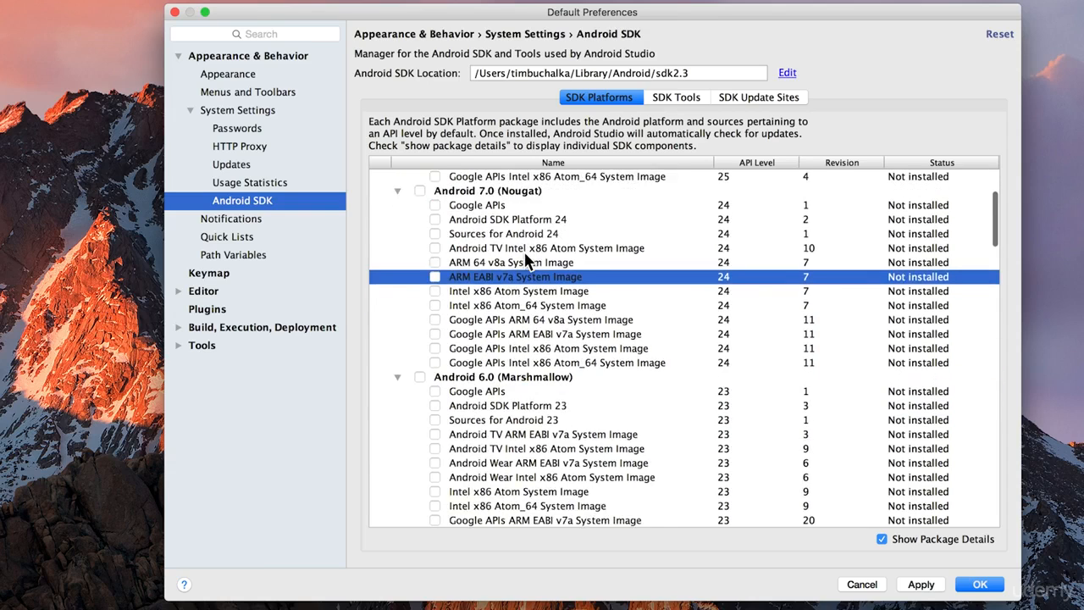
pyautogui.scroll(-7, 523, 261)
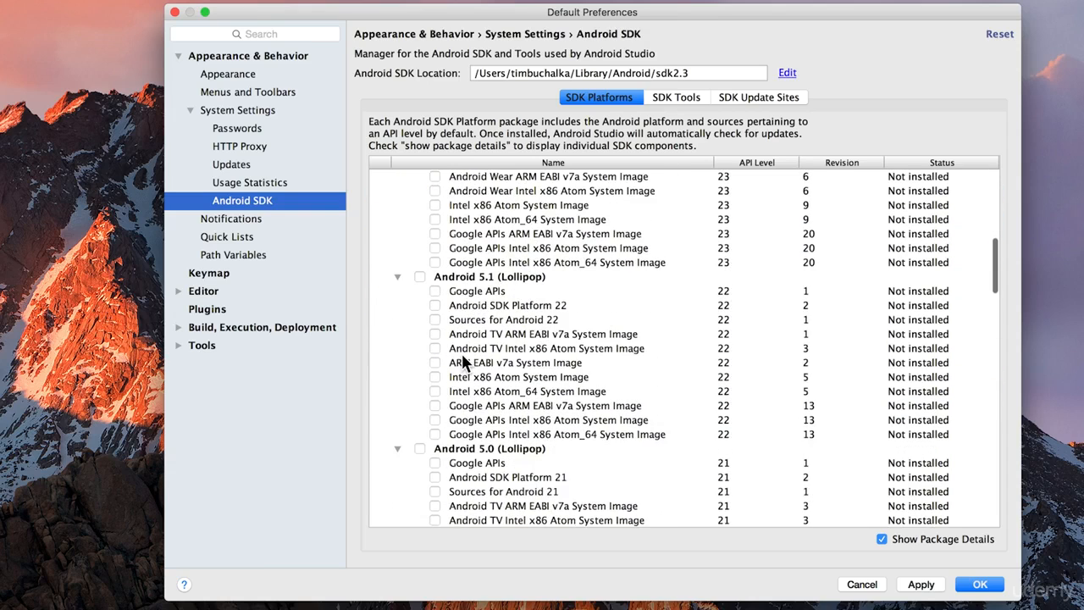
pyautogui.scroll(-2, 491, 428)
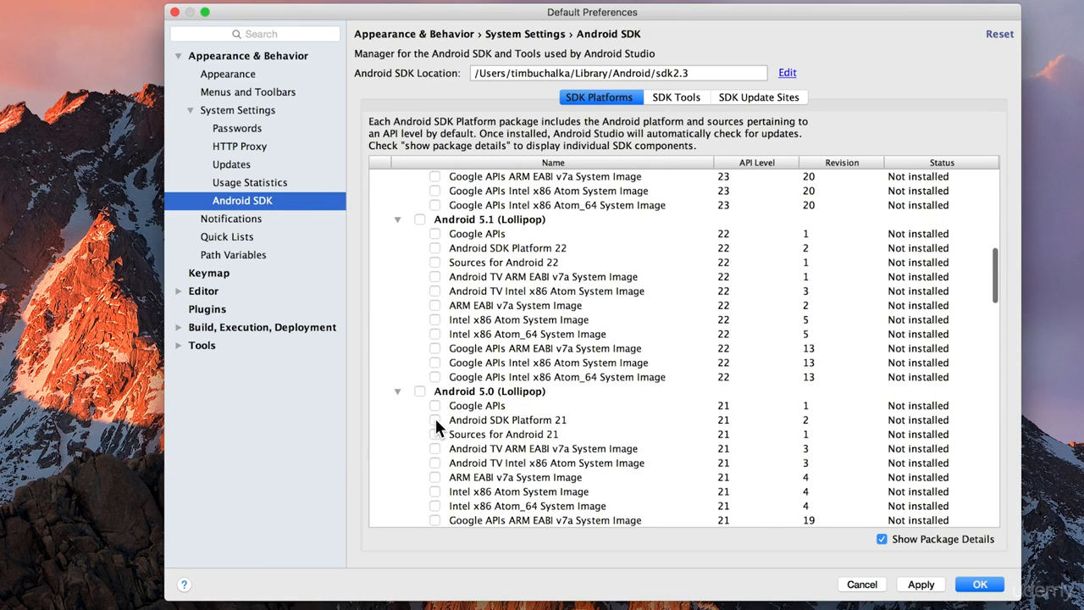
pyautogui.scroll(-2, 436, 428)
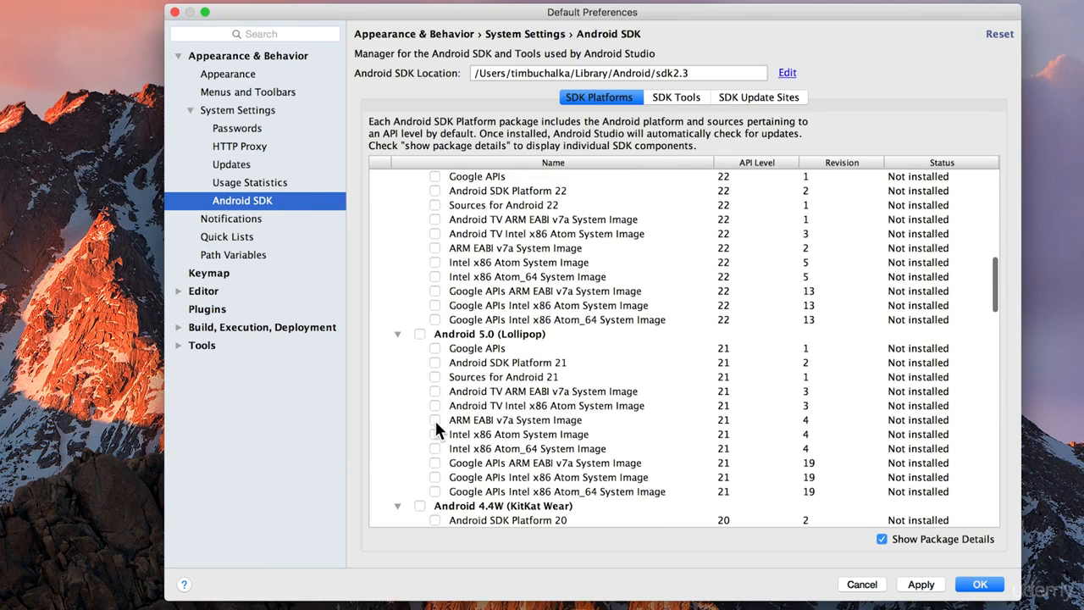
pyautogui.click(434, 478)
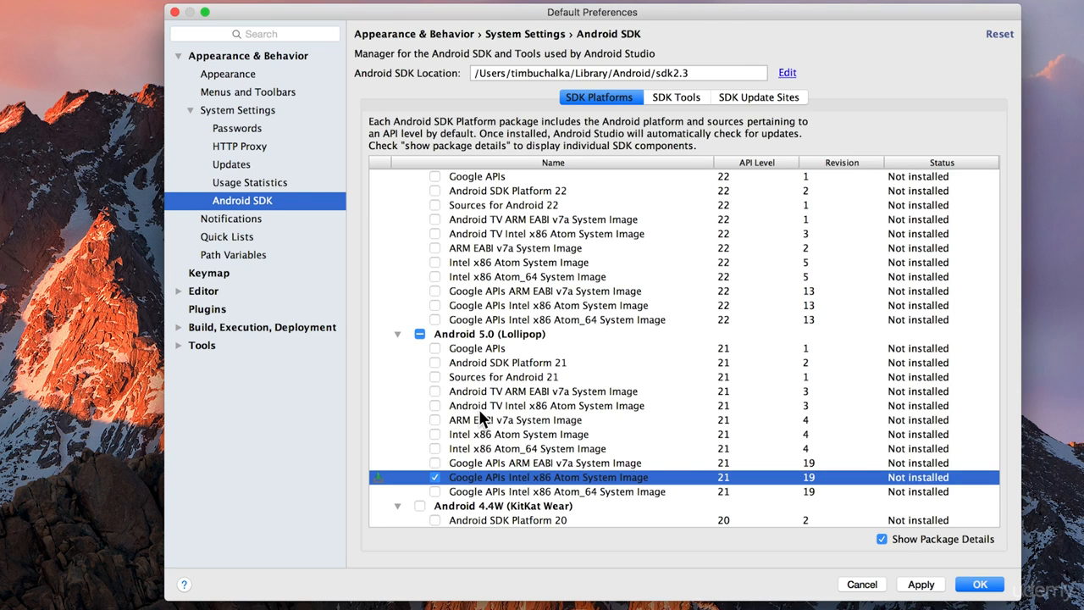
pyautogui.click(434, 362)
# Step: Under Android 4.1 (Jelly Bean), mark Android SDK Platform 16 and the Google APIs Intel x86 Atom System Image for installation
pyautogui.scroll(-5, 500, 385)
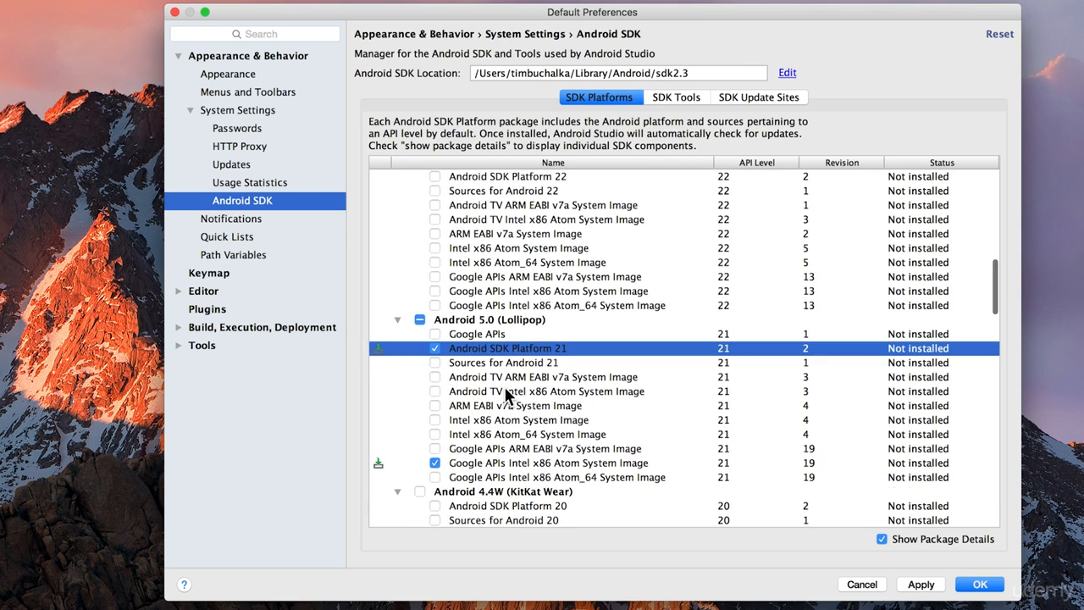
pyautogui.scroll(-12, 500, 391)
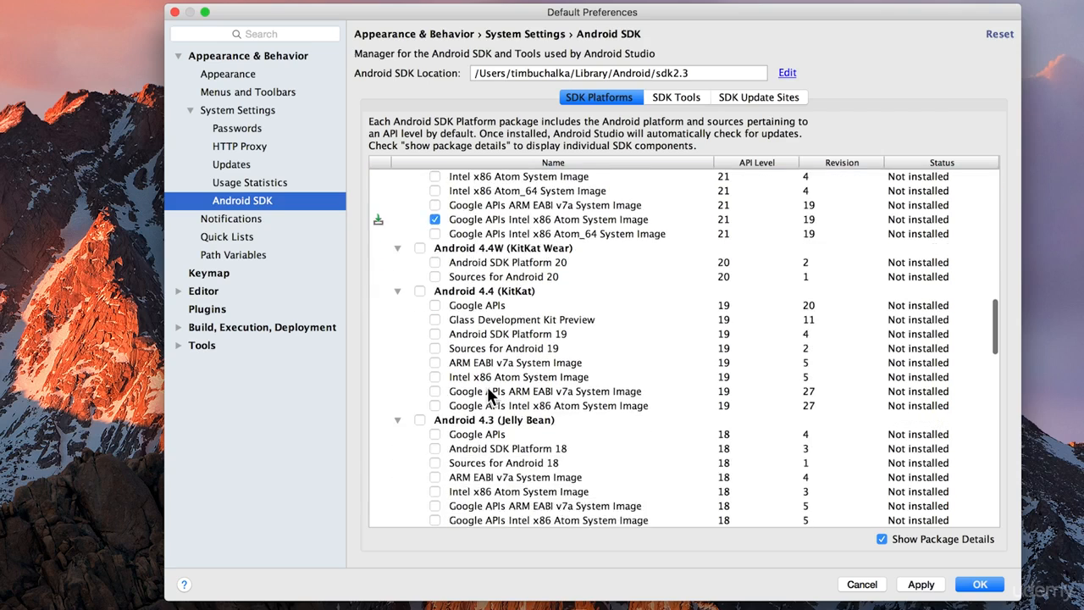
pyautogui.scroll(-3, 487, 386)
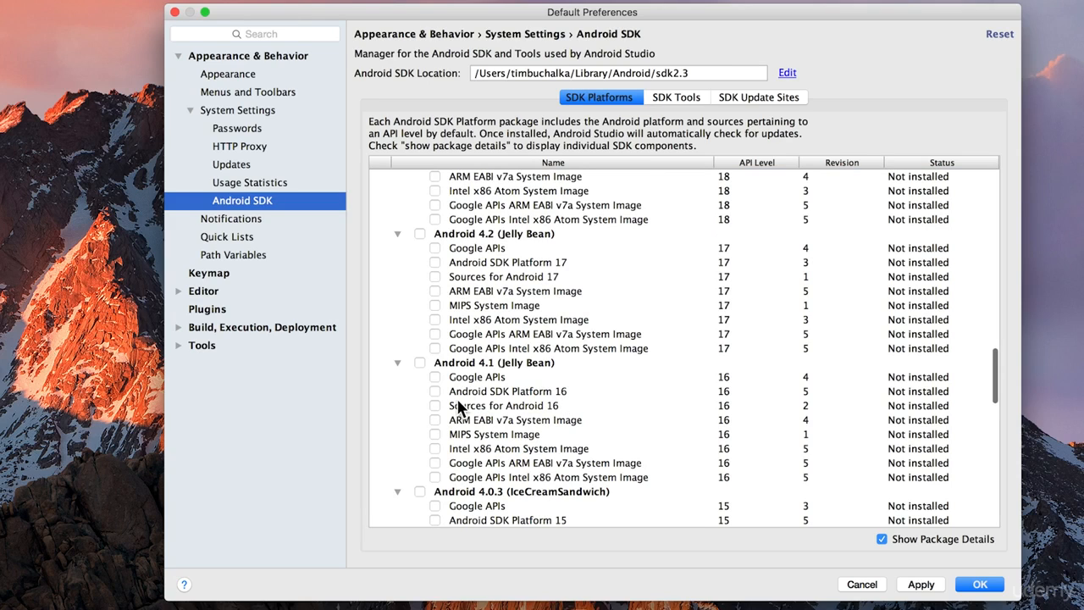
pyautogui.click(435, 391)
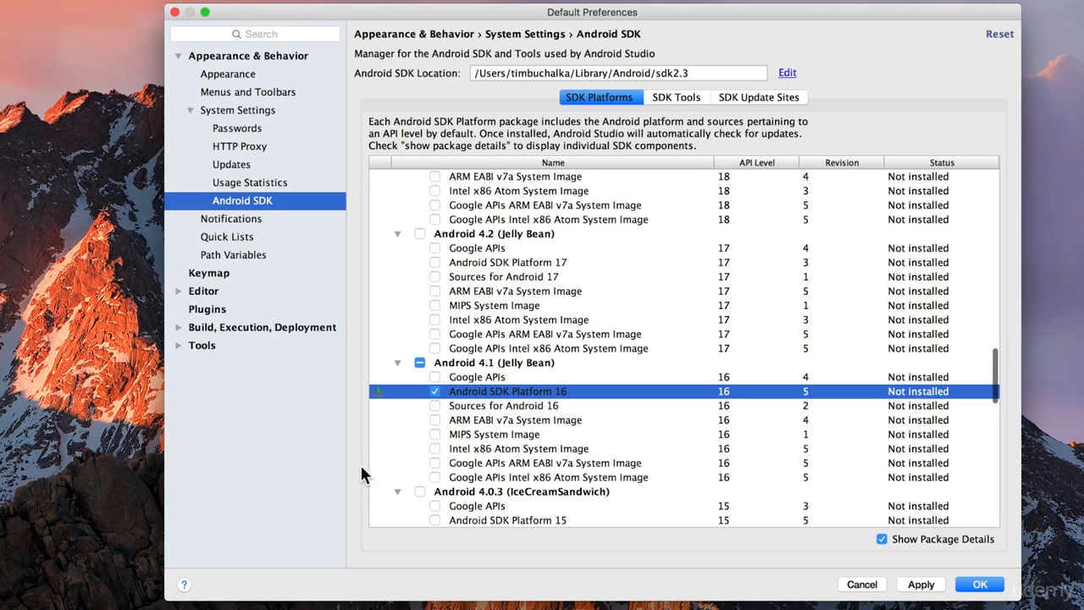
pyautogui.click(434, 477)
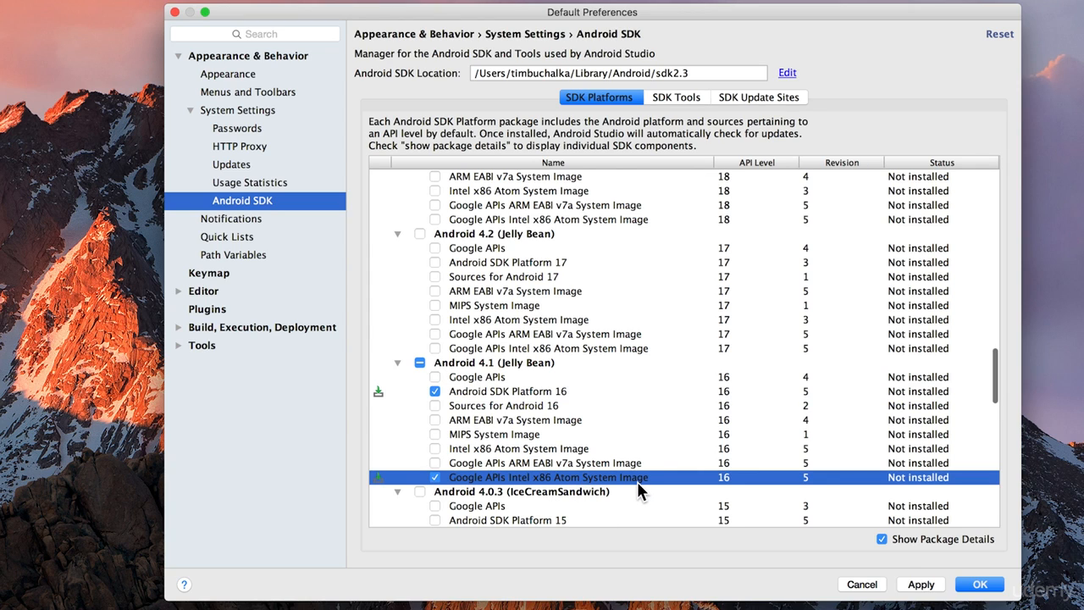
# Step: Apply the SDK package changes, accept the android-sdk-license and start installing the marked components
pyautogui.click(922, 584)
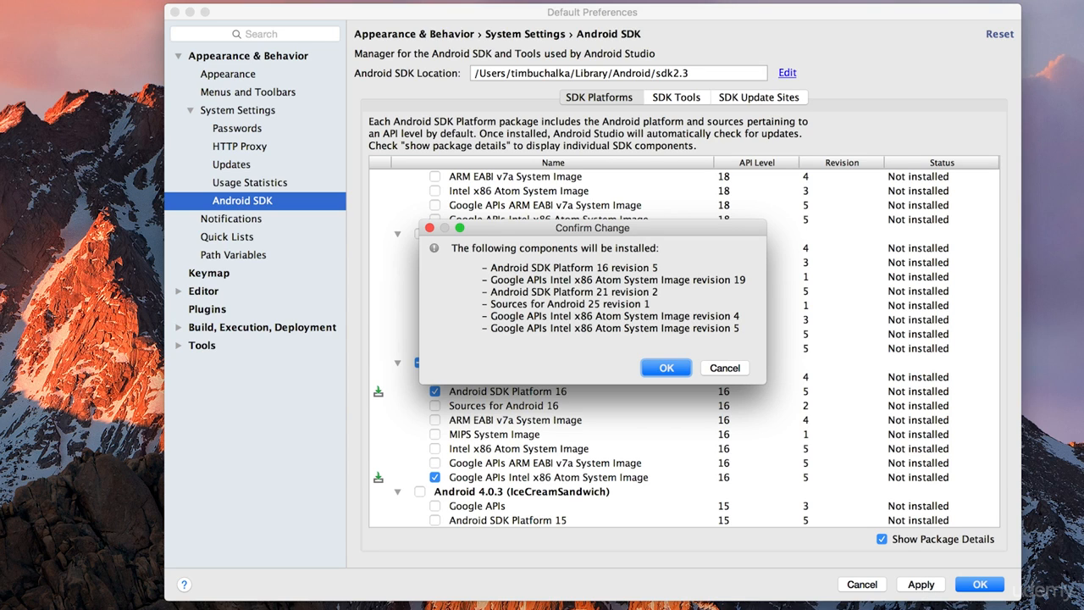
pyautogui.click(658, 367)
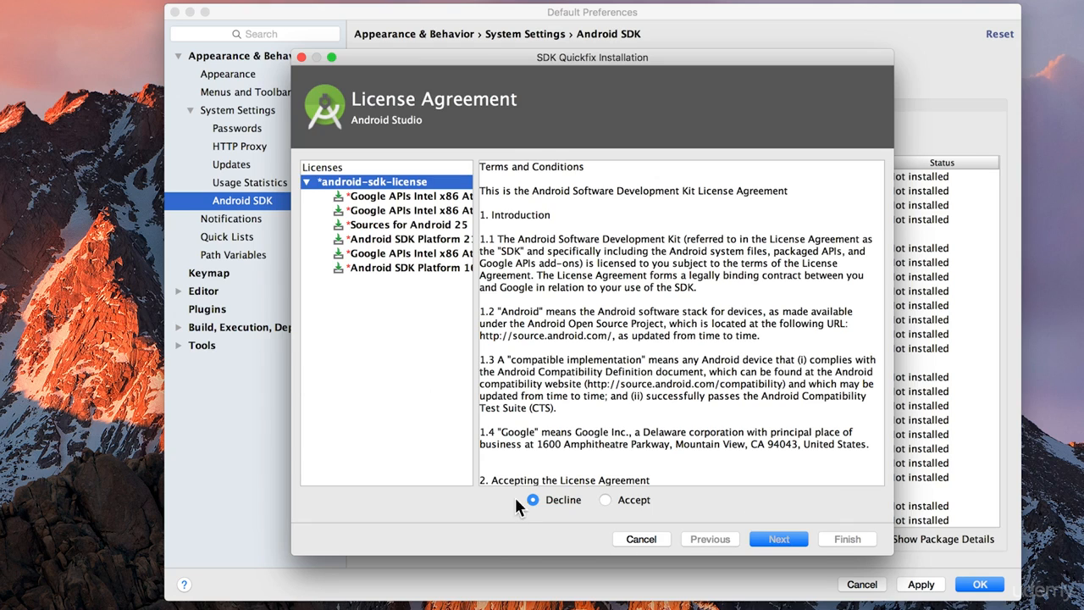
pyautogui.click(604, 500)
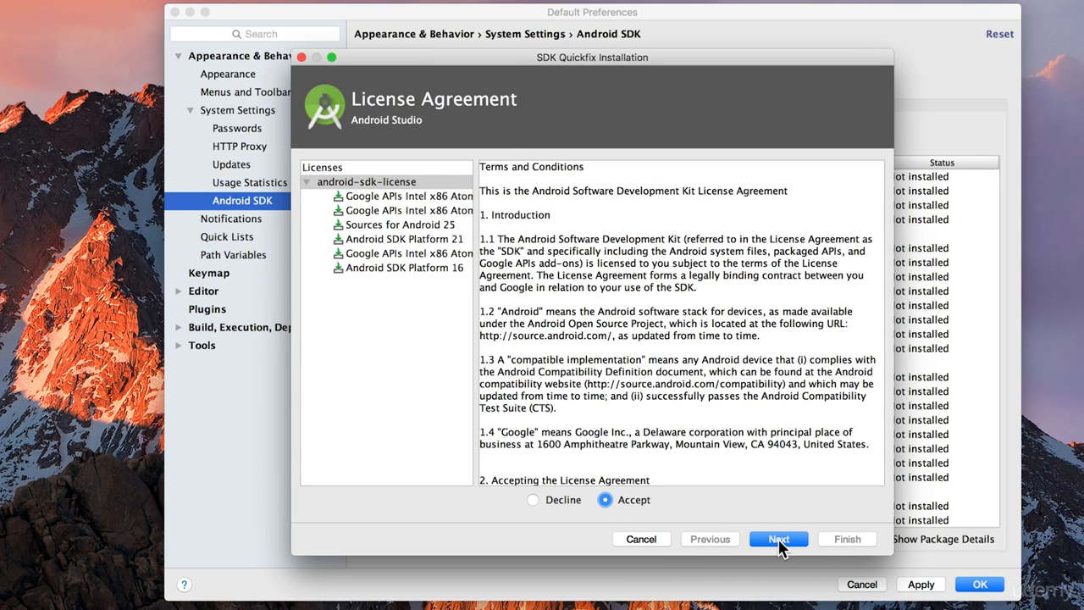
pyautogui.click(779, 539)
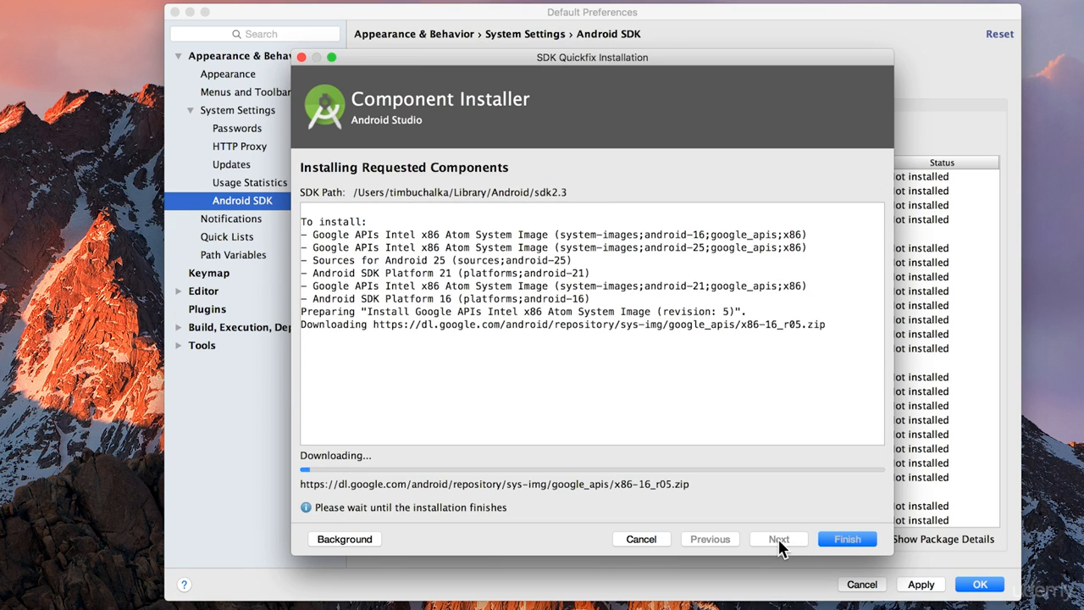